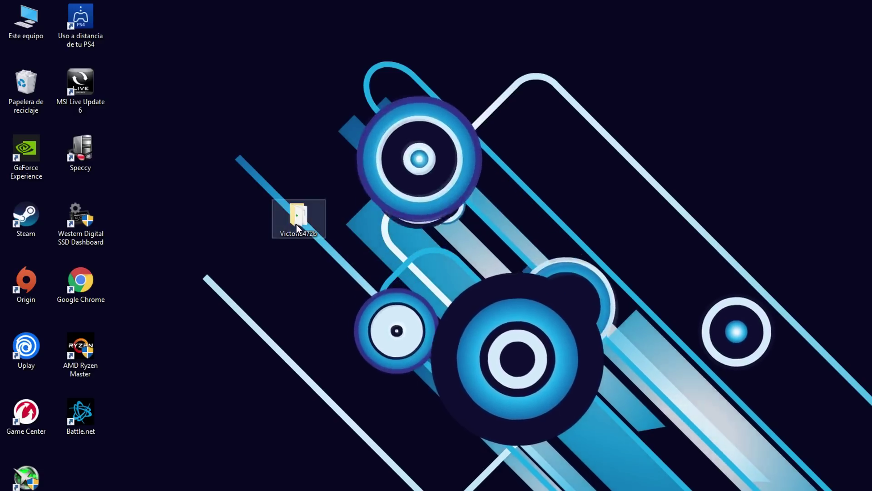
Open the Victoria472b folder on the desktop and run Victoria.exe as administrator
double_click(297, 217)
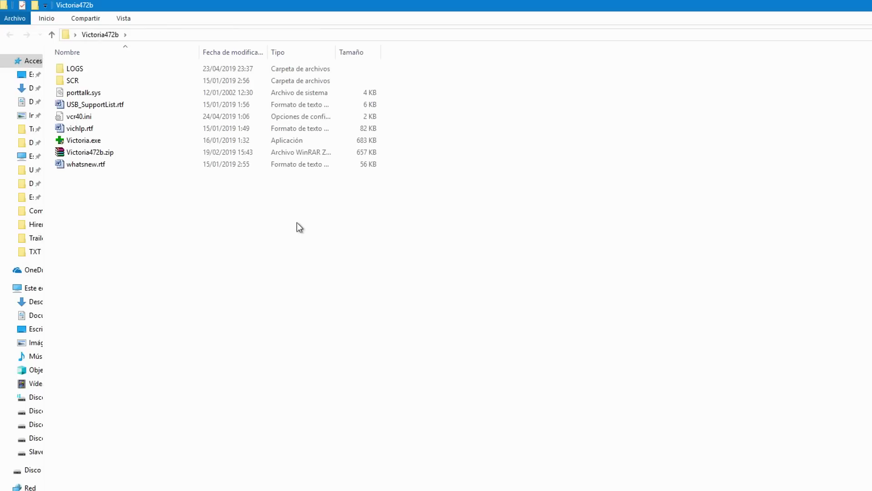
right_click(88, 141)
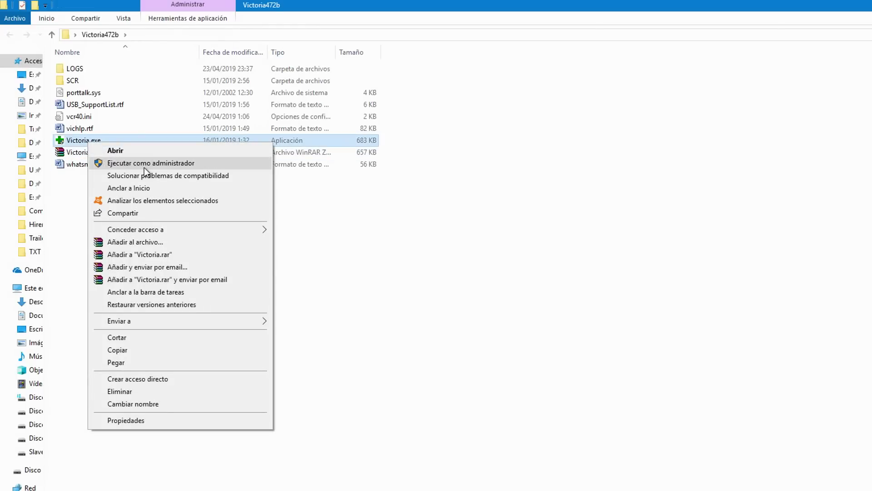
left_click(163, 165)
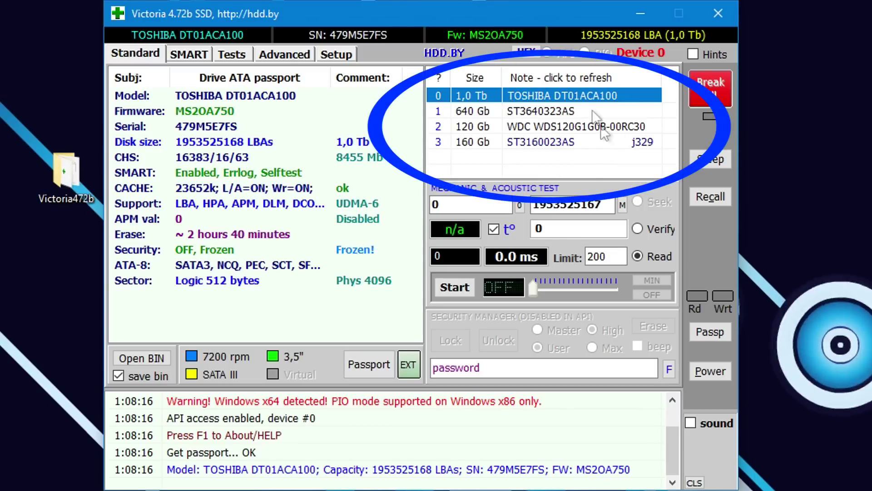
Look through the passport details of each of the four detected drives, ending on the TOSHIBA DT01ACA100
left_click(526, 113)
left_click(522, 128)
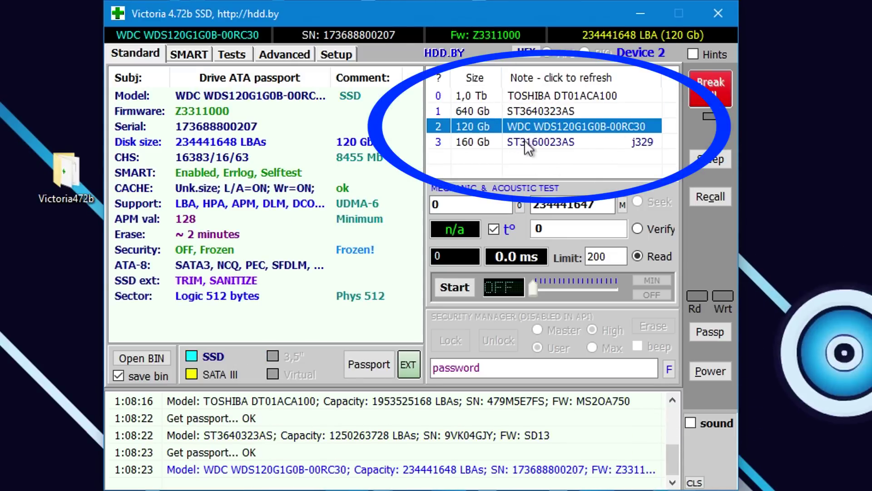
left_click(525, 140)
left_click(532, 125)
left_click(532, 112)
left_click(535, 97)
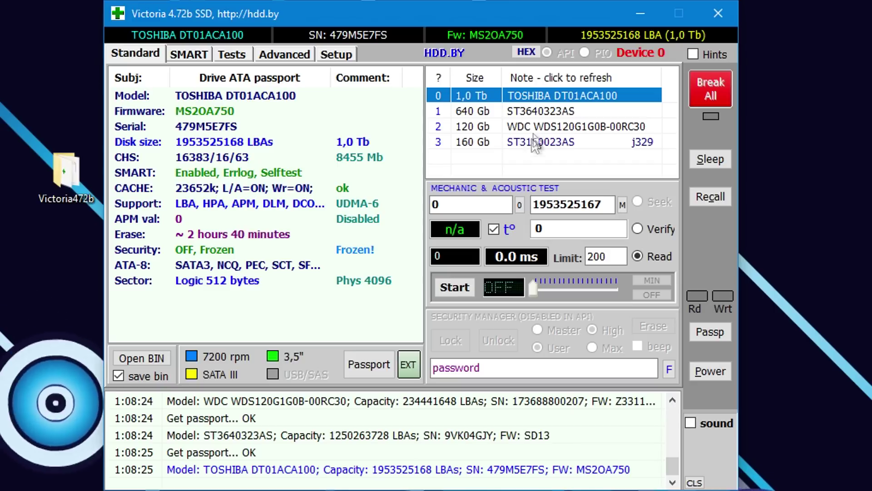
Select the 160 GB ST3160023AS USB drive as the working device, glancing at the SMART and test views
left_click(491, 142)
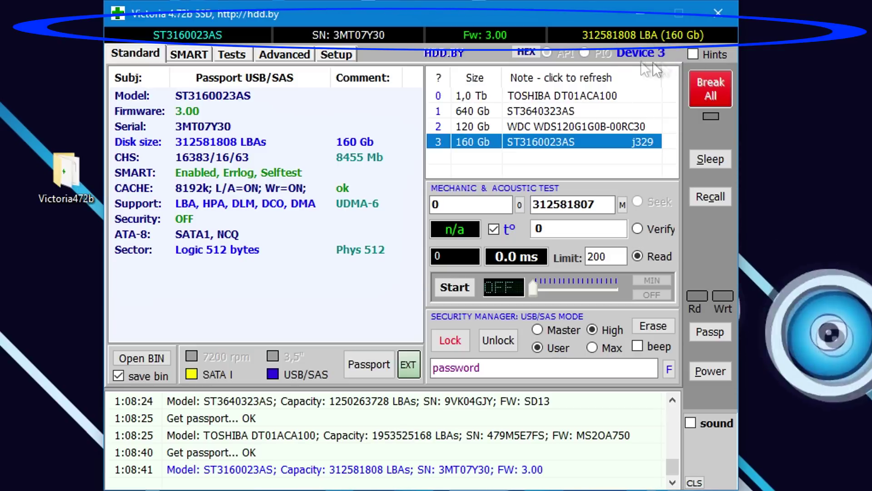
left_click(200, 55)
left_click(231, 55)
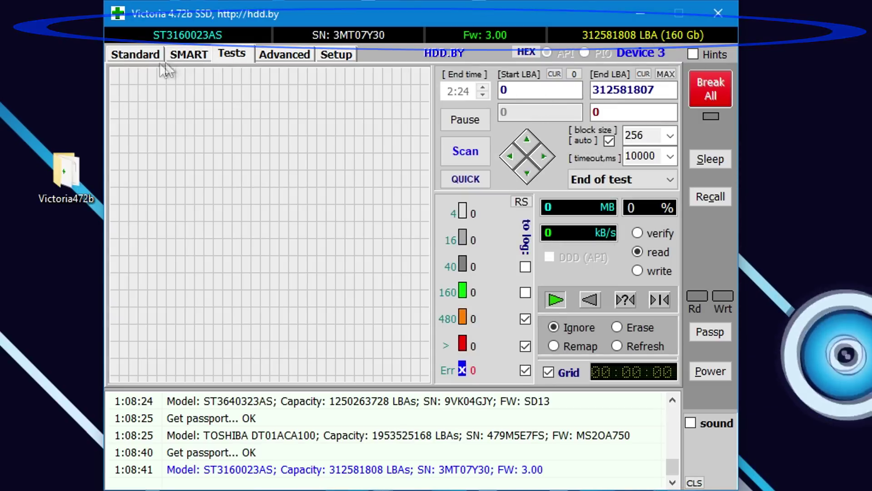
left_click(141, 55)
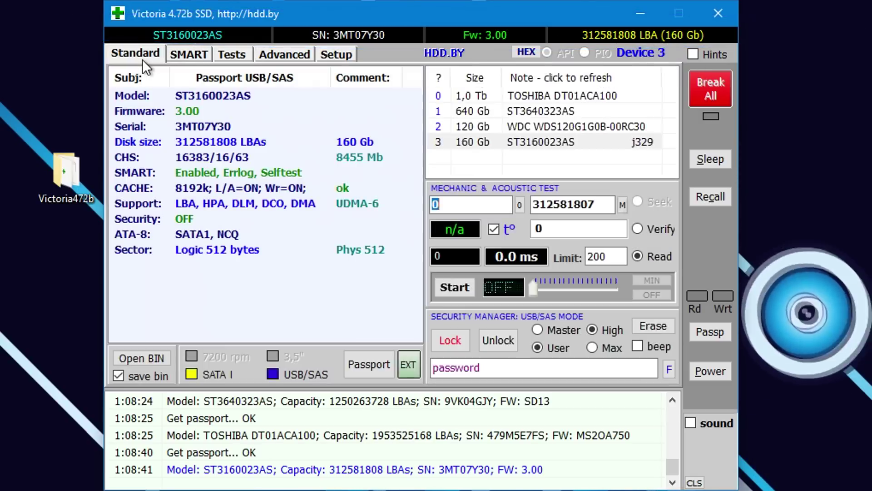
left_click(536, 137)
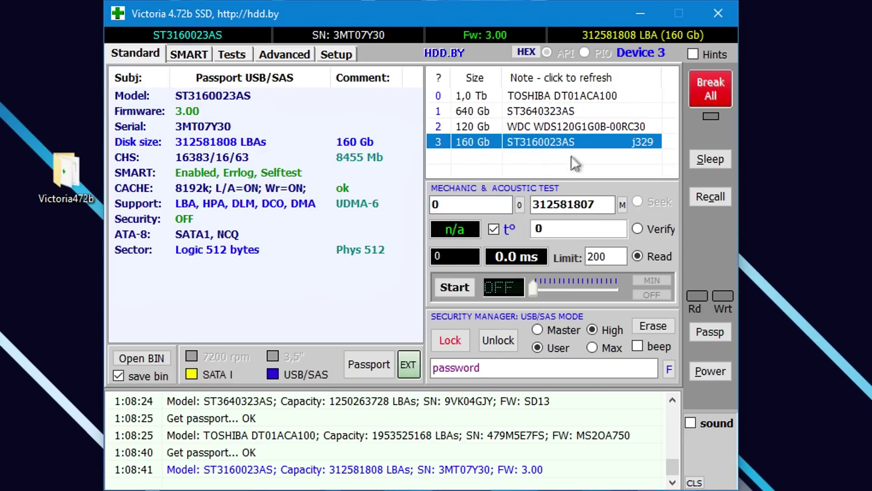
left_click(231, 54)
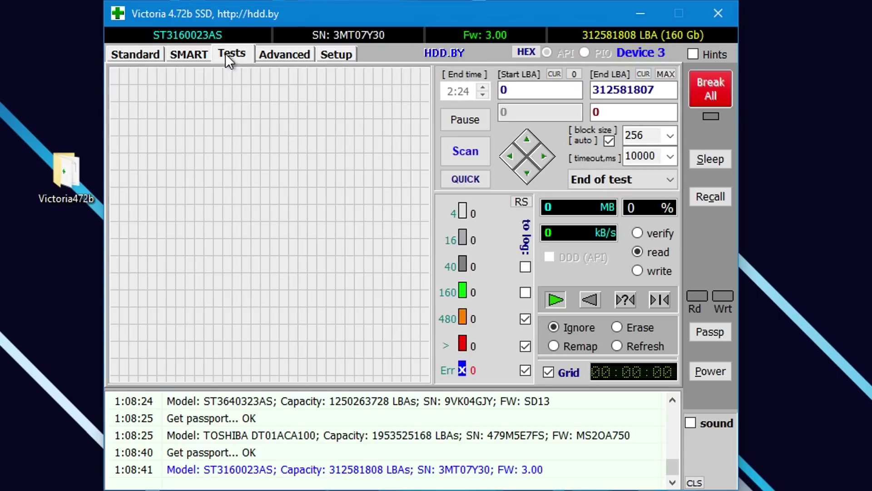
left_click(645, 272)
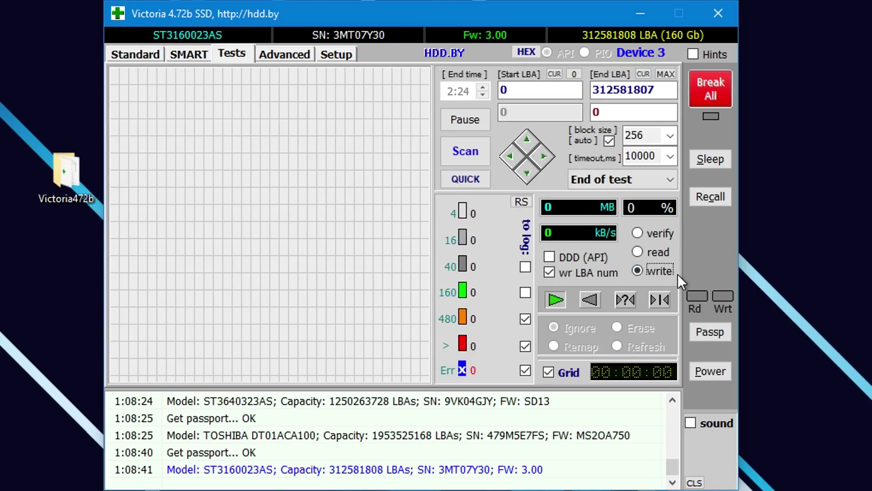
left_click(465, 152)
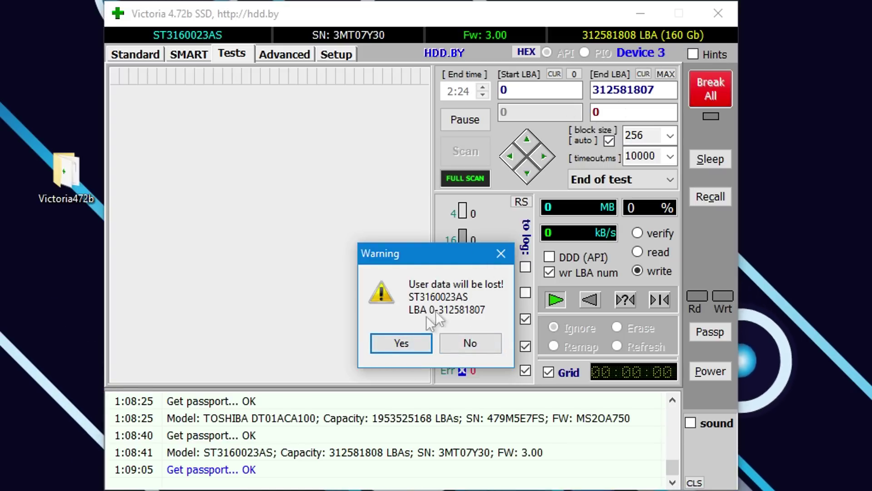
left_click(385, 341)
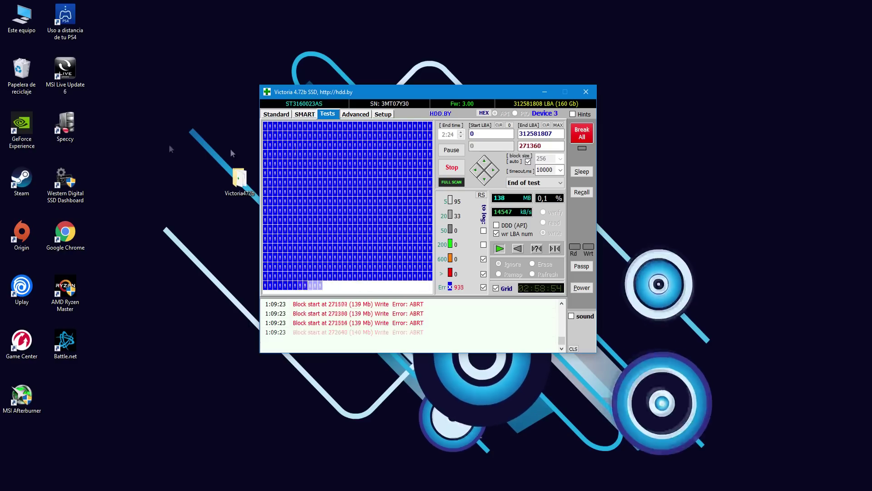
Check the contents of Disco Duro USB (F:) in Este equipo while the scan runs
double_click(33, 27)
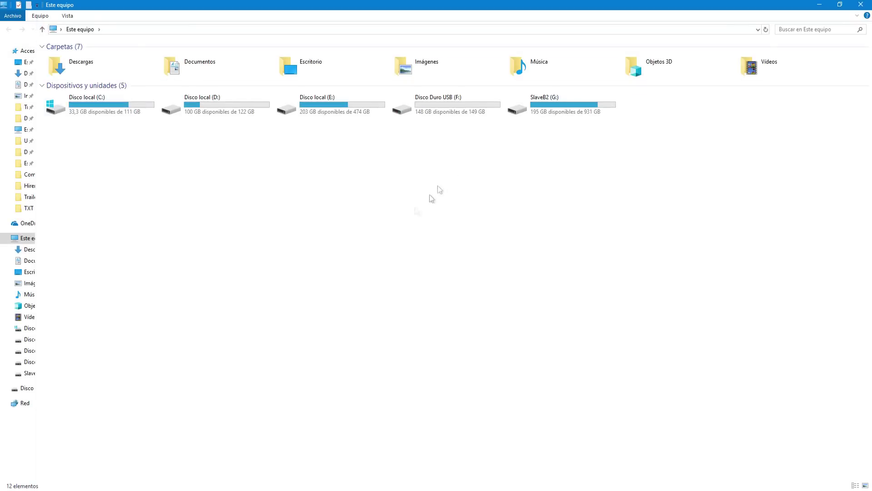
left_click(423, 108)
double_click(424, 107)
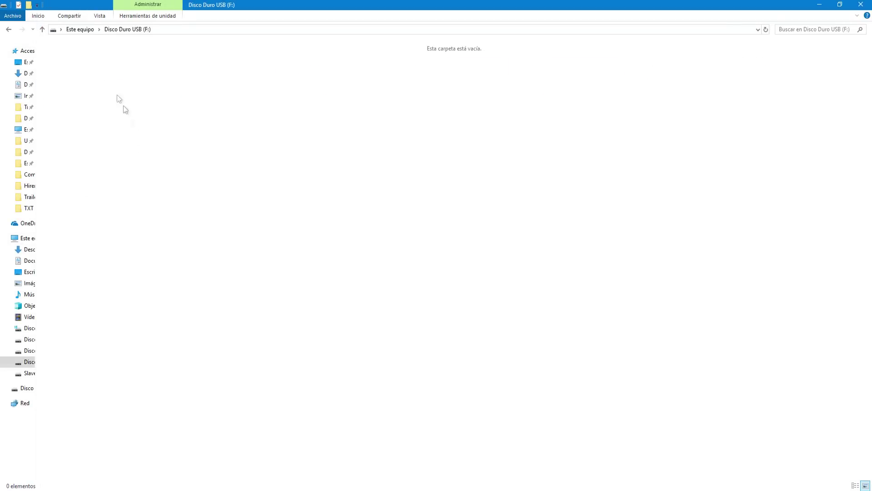
left_click(71, 30)
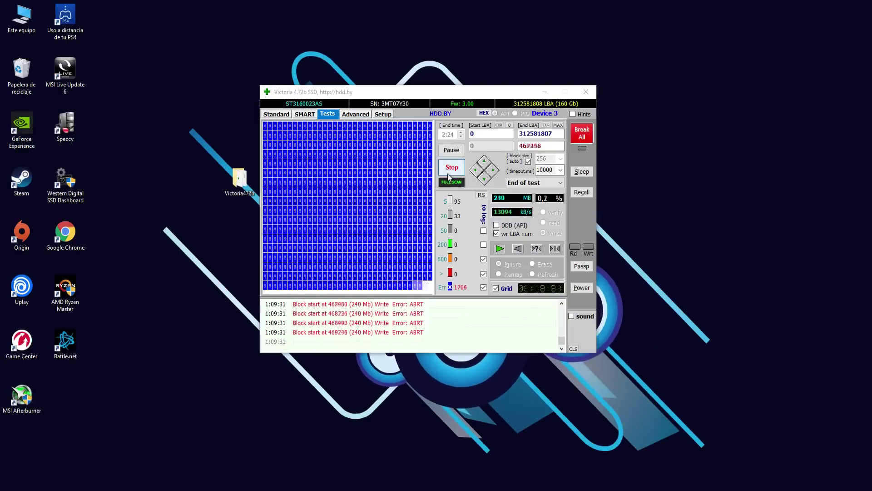
Stop the running write scan and close Victoria
left_click(452, 168)
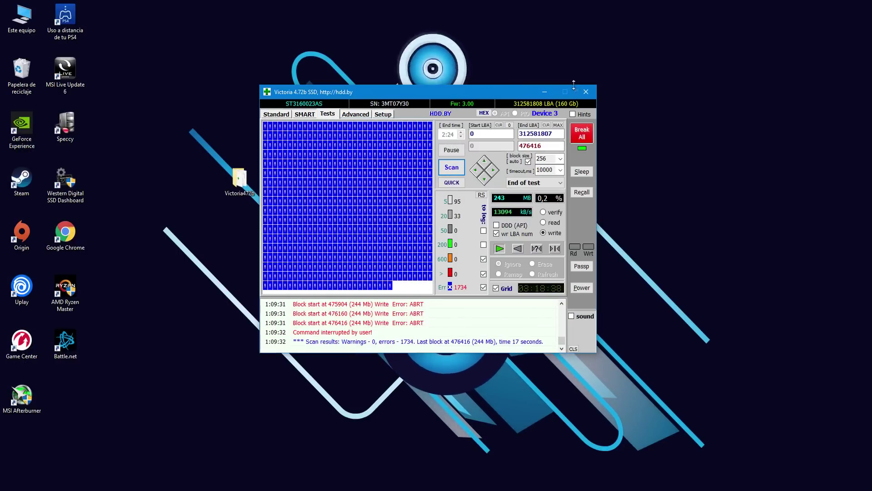
left_click(583, 92)
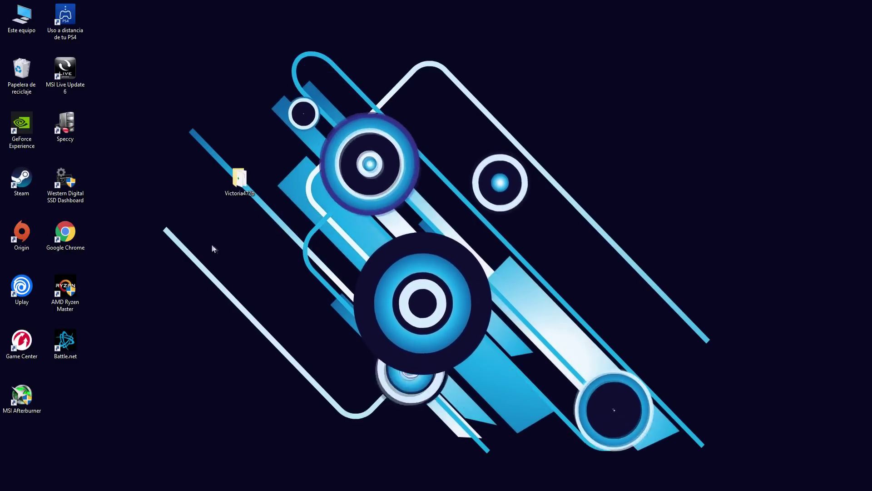
Inspect Disco Duro USB (F:) again from Este equipo and return to the drive overview
double_click(26, 22)
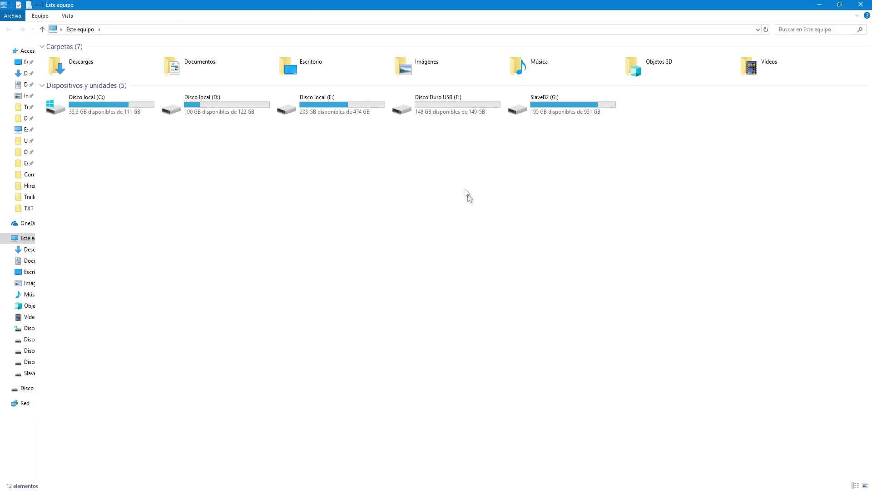
double_click(448, 108)
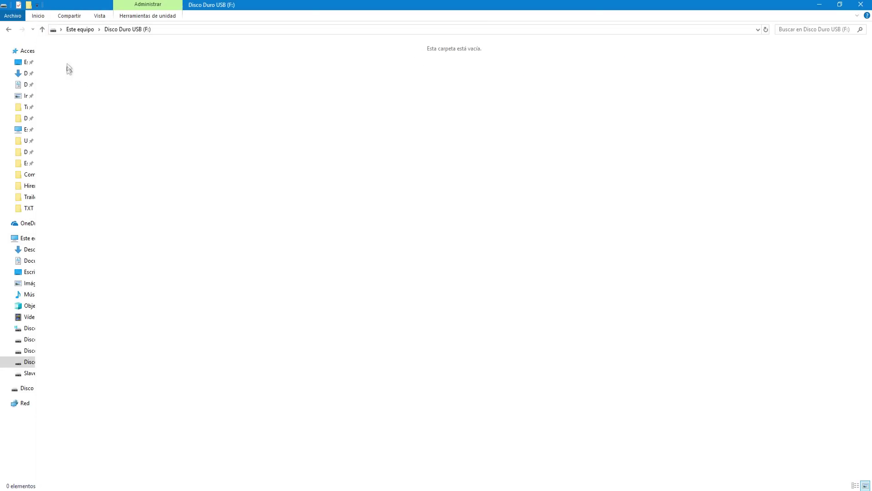
left_click(76, 30)
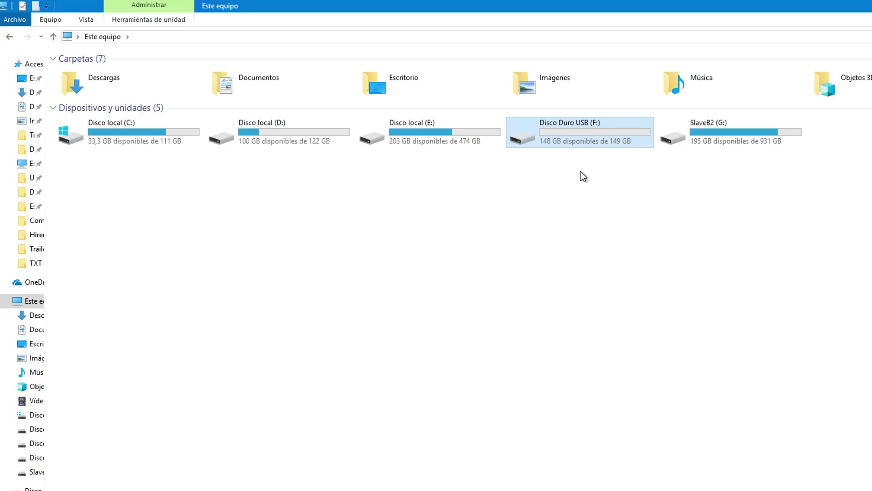
left_click(570, 187)
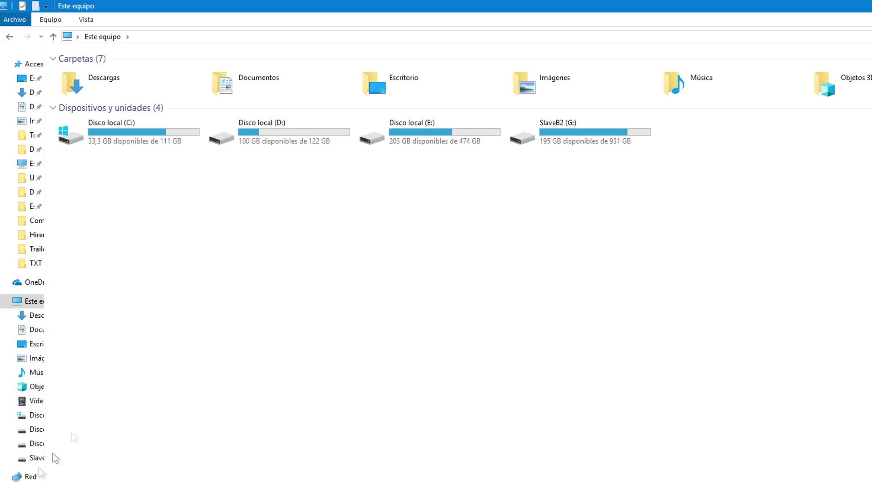
Search Windows for "disco duro", open Crear y formatear particiones del disco duro and cancel the initialization of Disco 3, maximizing the window
key("super")
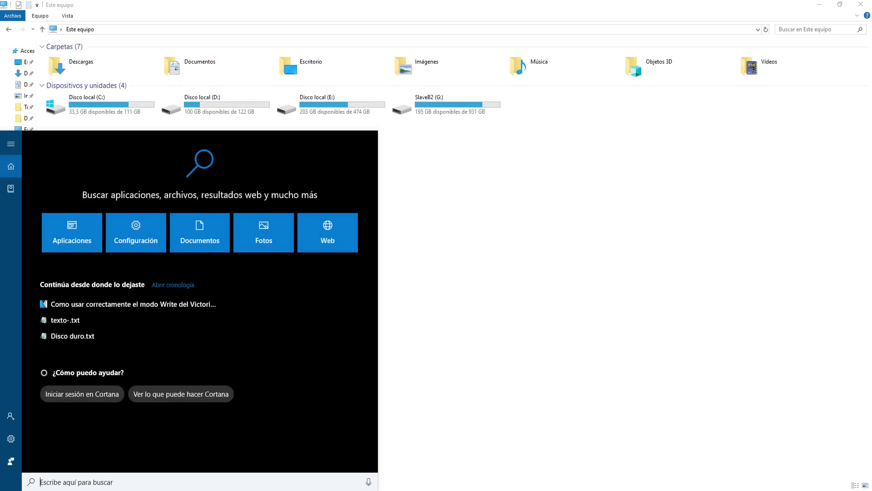
type("di")
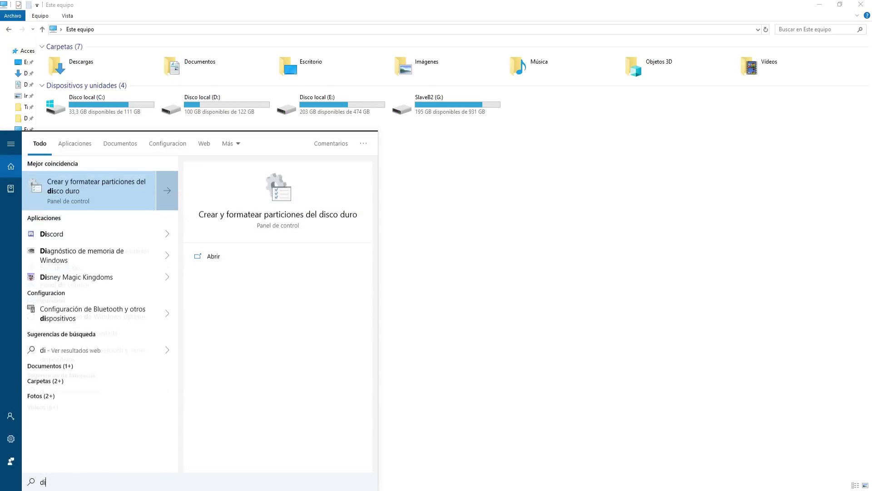
type("sco duro")
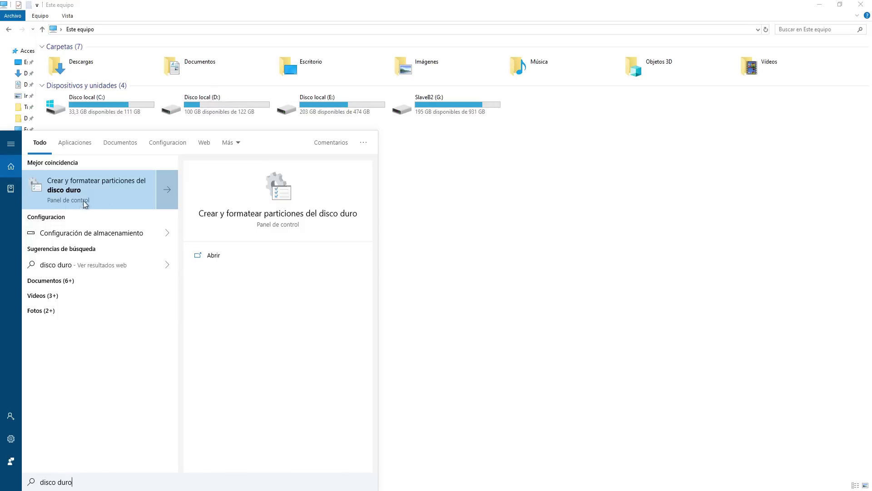
left_click(88, 187)
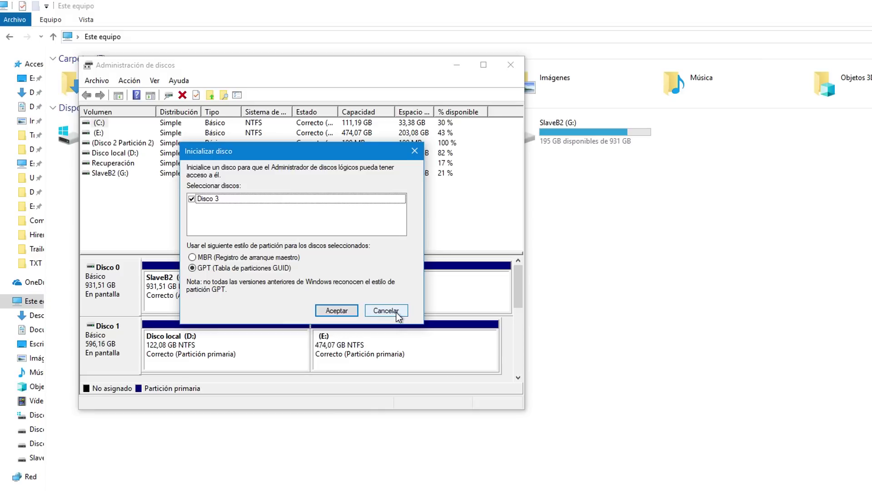
left_click(396, 313)
left_click(484, 66)
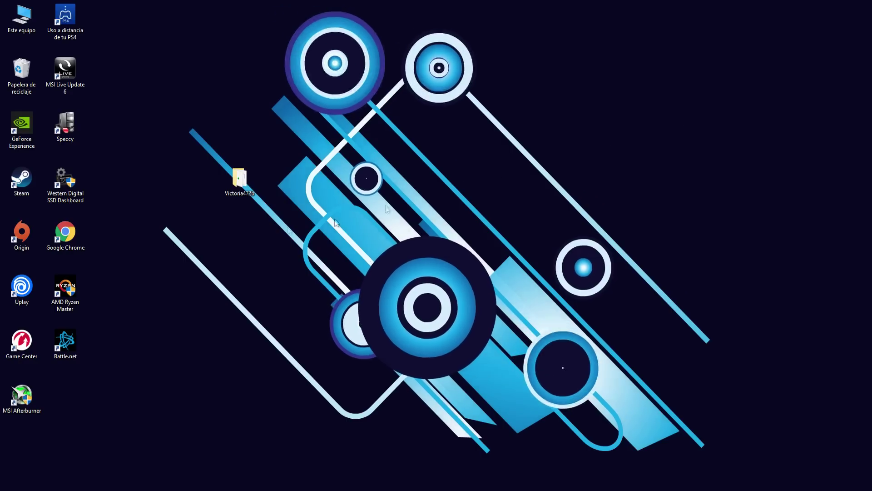
Run Victoria.exe from the Victoria472b folder as administrator again and select the ST3160023AS drive
double_click(239, 186)
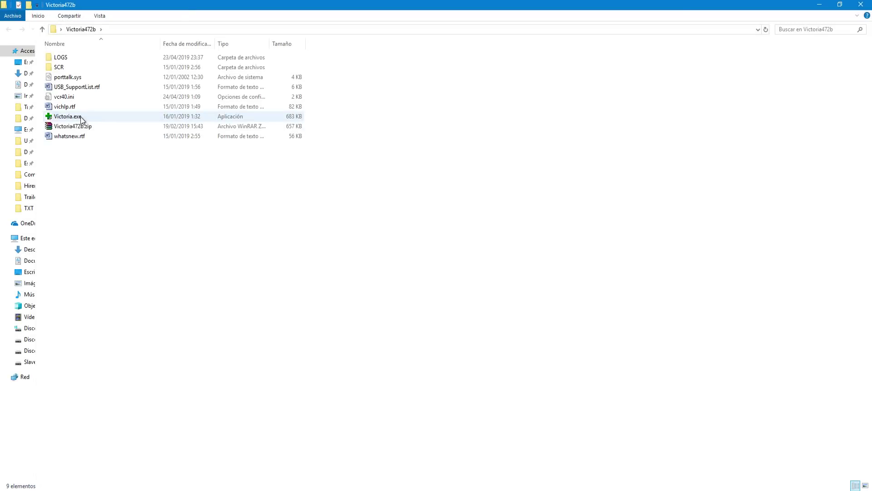
right_click(82, 119)
left_click(113, 136)
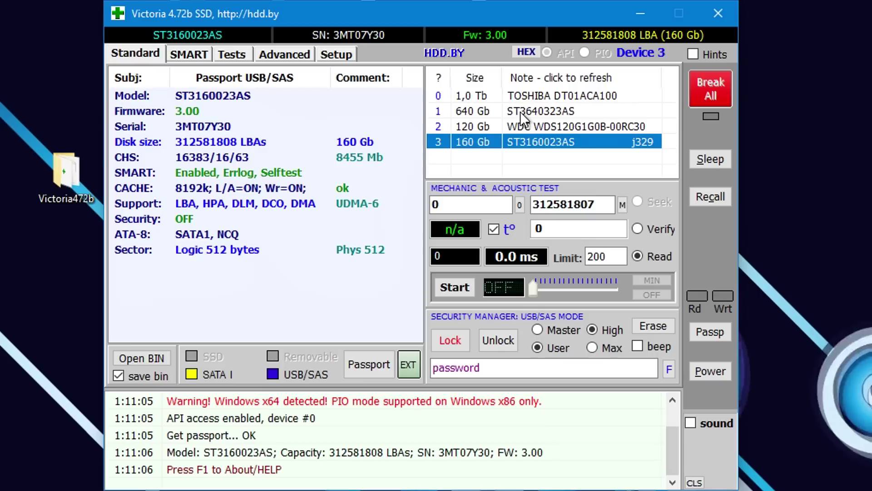
left_click(509, 139)
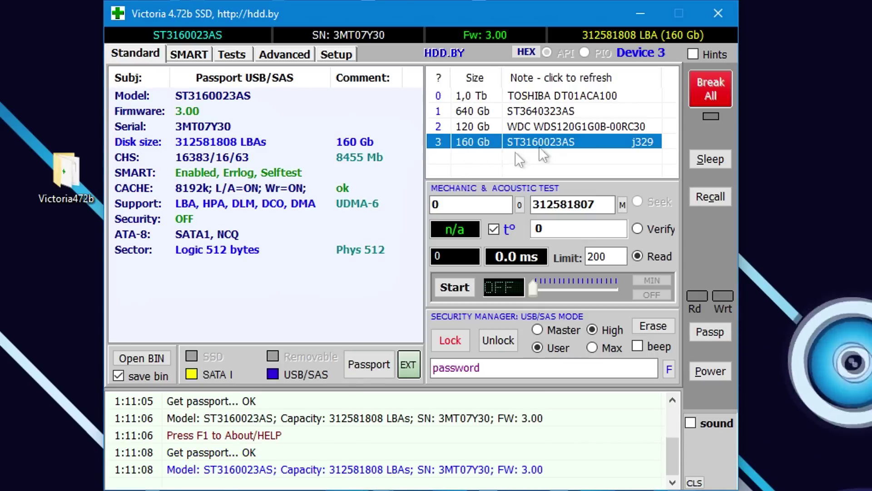
left_click(233, 53)
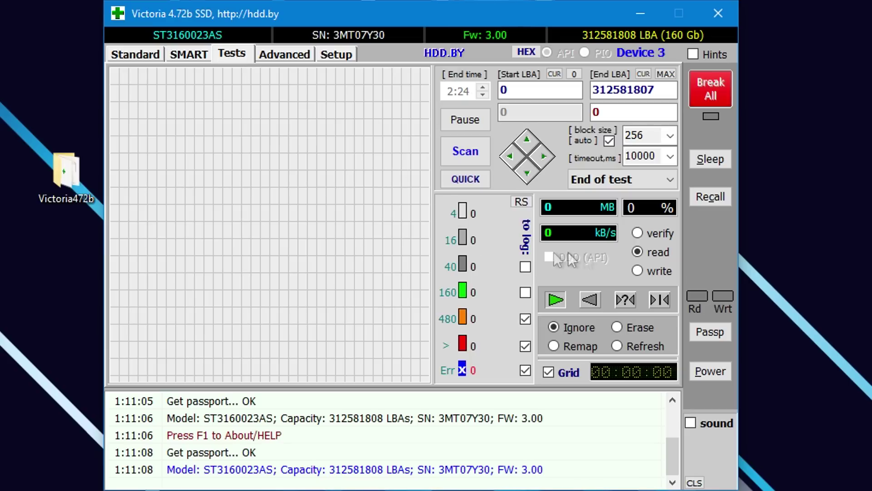
left_click(649, 272)
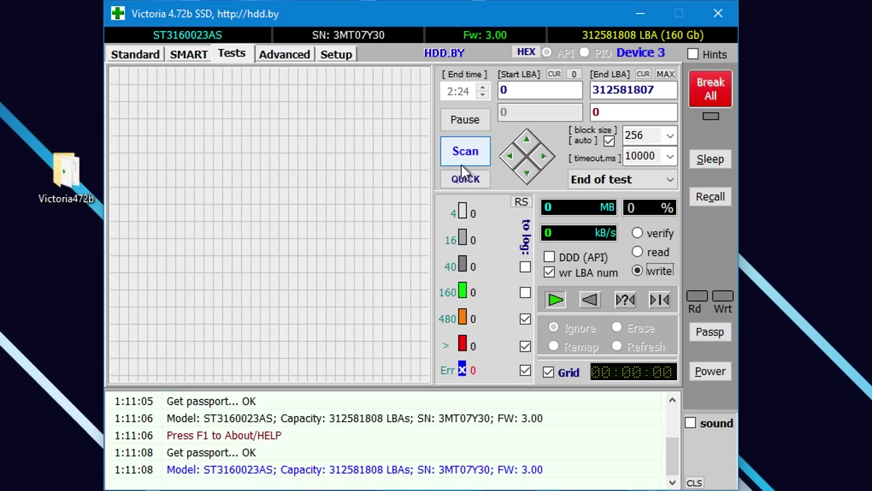
left_click(468, 149)
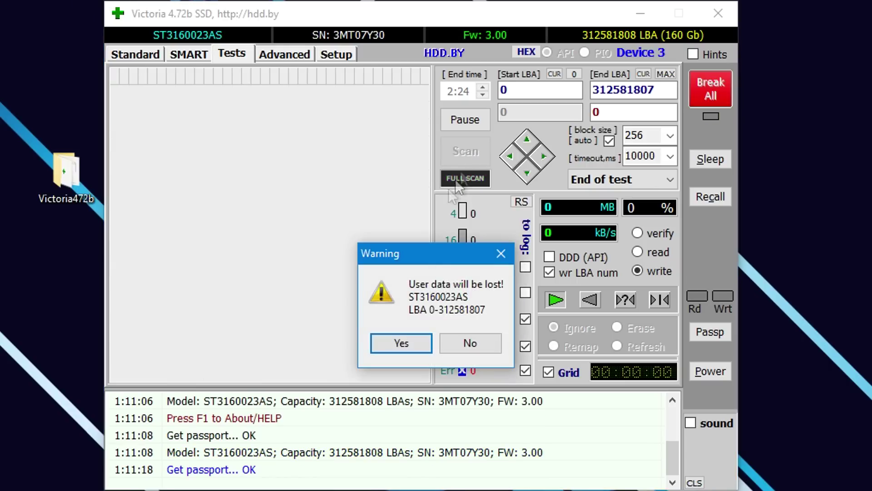
left_click(410, 341)
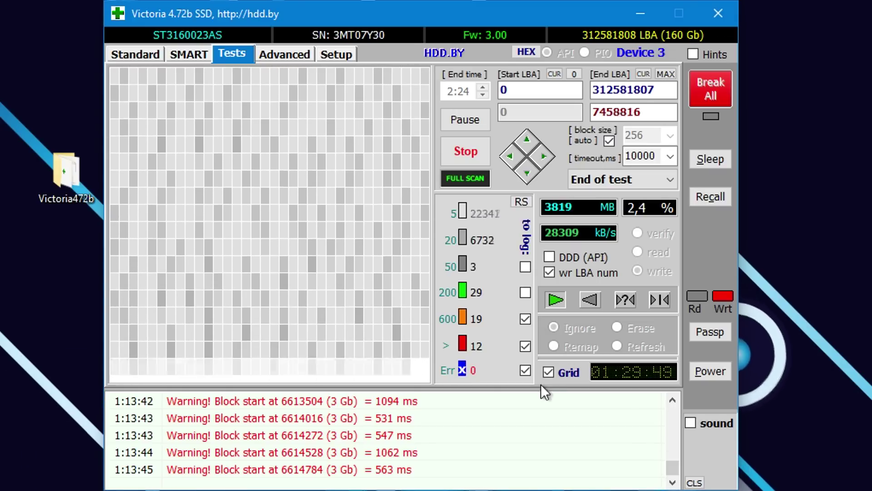
left_click(548, 370)
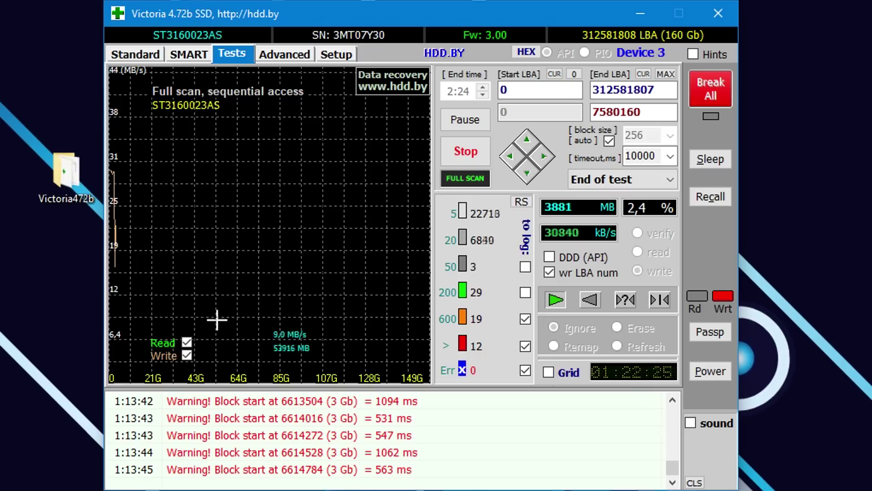
Switch the display of the running write scan from the speed graph back to the block grid
left_click(548, 373)
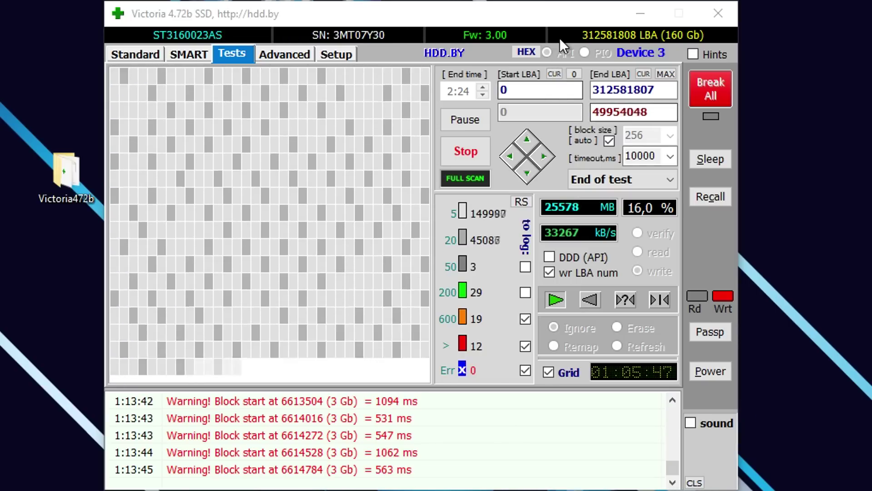
left_click(562, 34)
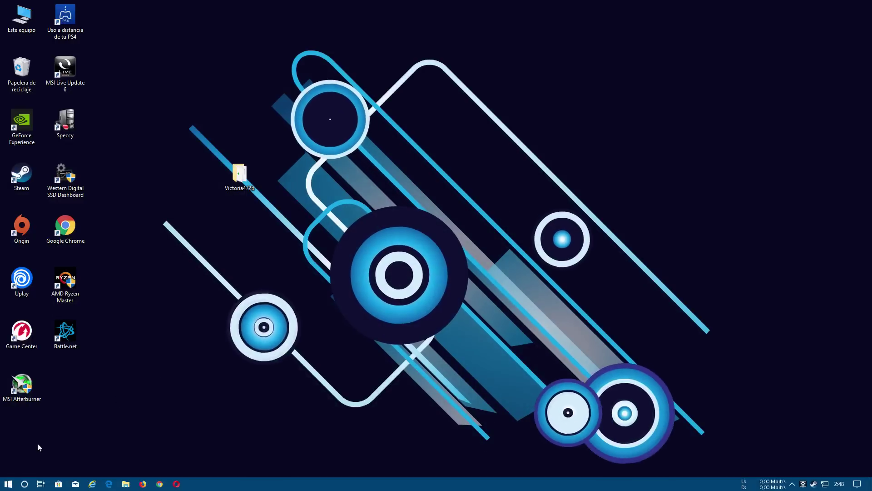
Find "disco duro" in Windows search, open Crear y formatear particiones del disco duro, dismiss the initialization dialog and maximize Administración de discos
left_click(25, 484)
type("disco duro")
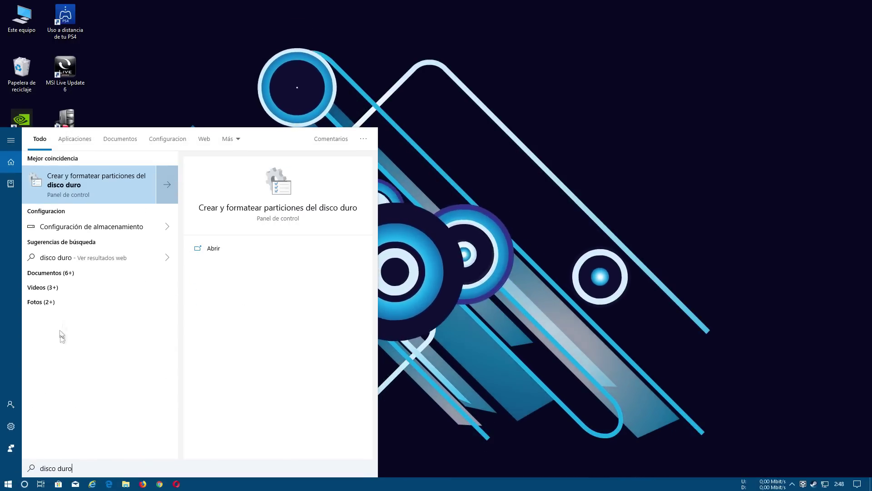
left_click(94, 187)
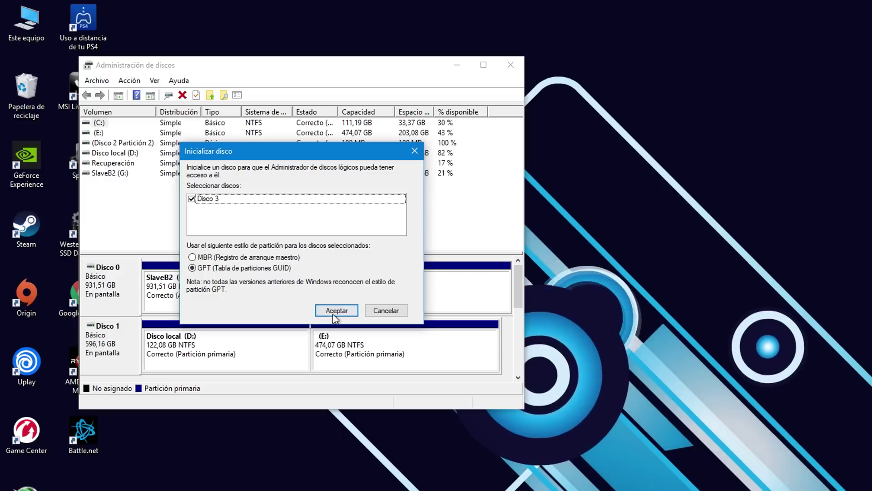
left_click(397, 311)
left_click(483, 65)
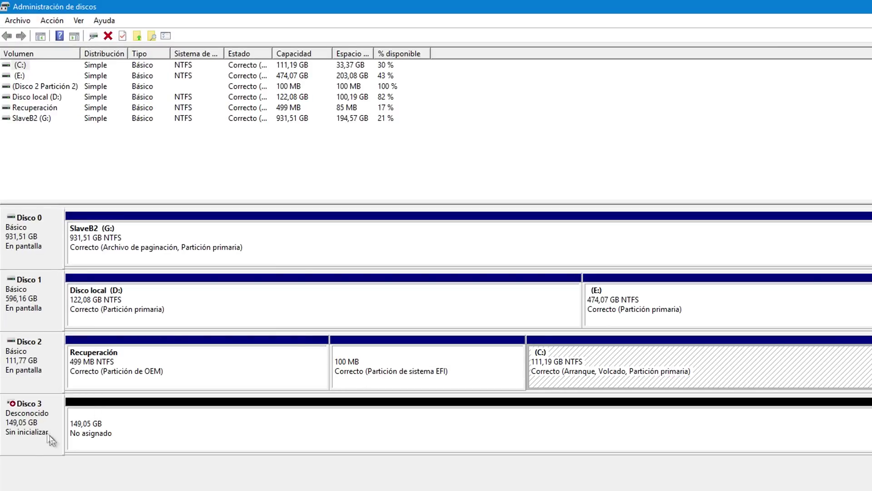
Initialize Disco 3 with the GPT (Tabla de particiones GUID) partition style
right_click(39, 412)
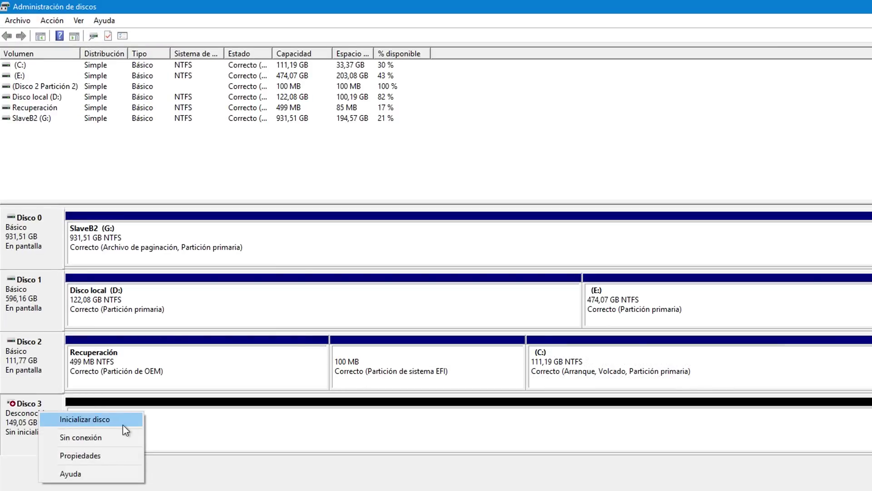
right_click(35, 414)
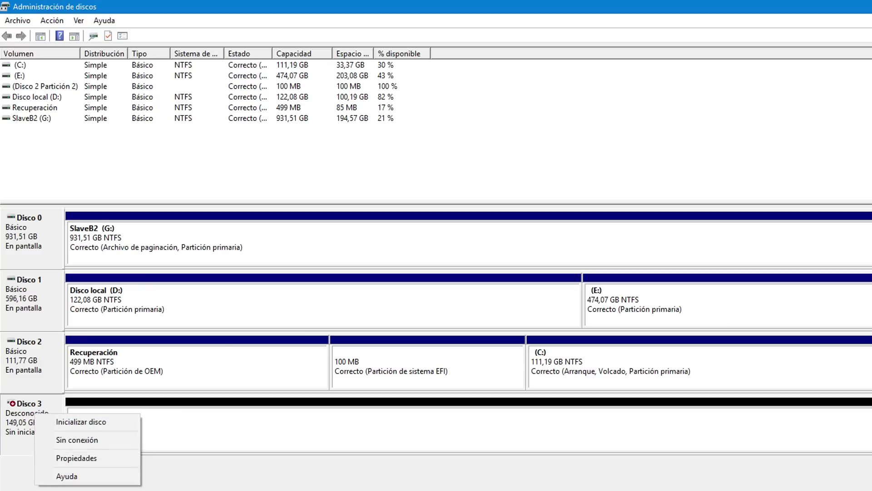
left_click(66, 420)
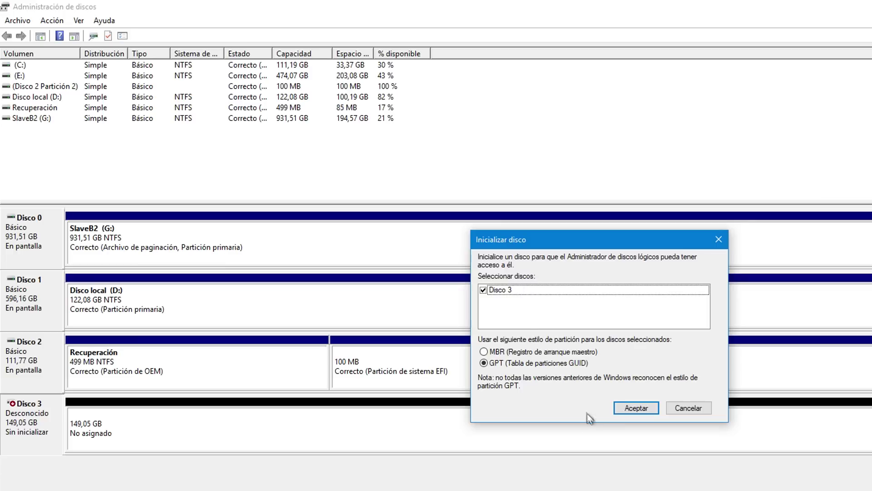
left_click(619, 411)
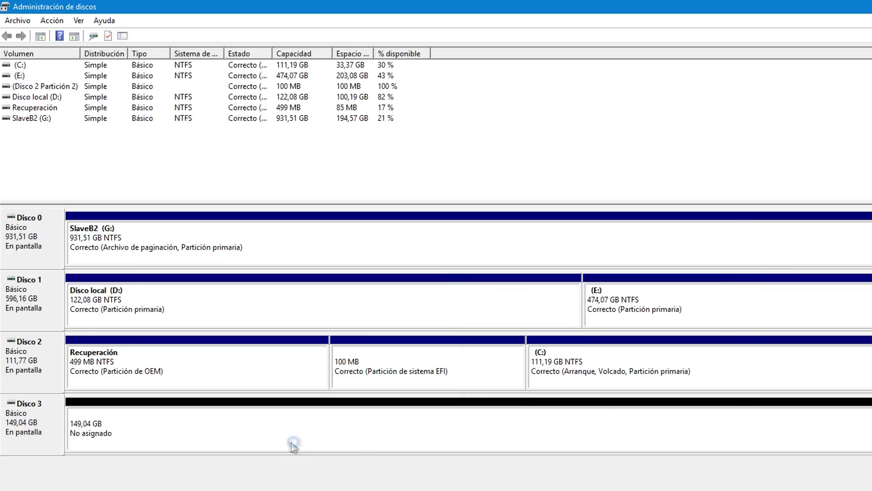
Start a new simple volume on the unallocated space of Disco 3, using the maximum size of 152610 MB
left_click(257, 443)
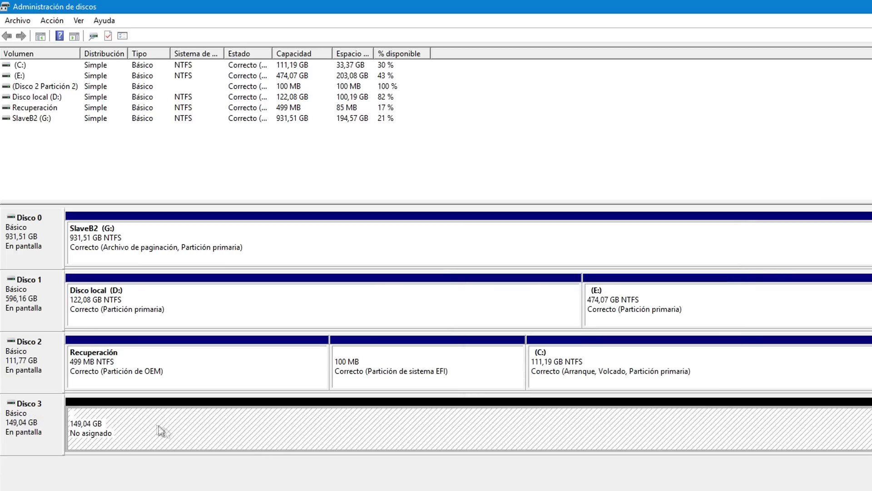
right_click(185, 429)
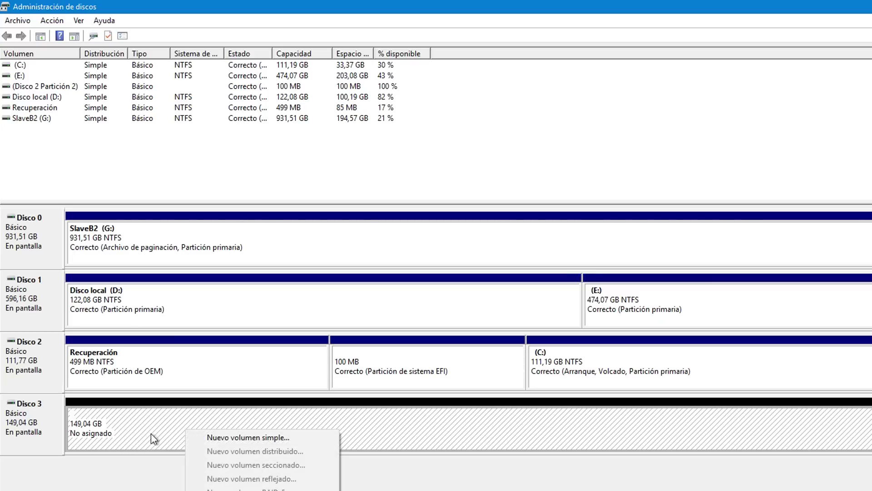
left_click(227, 440)
left_click_drag(198, 75, 255, 207)
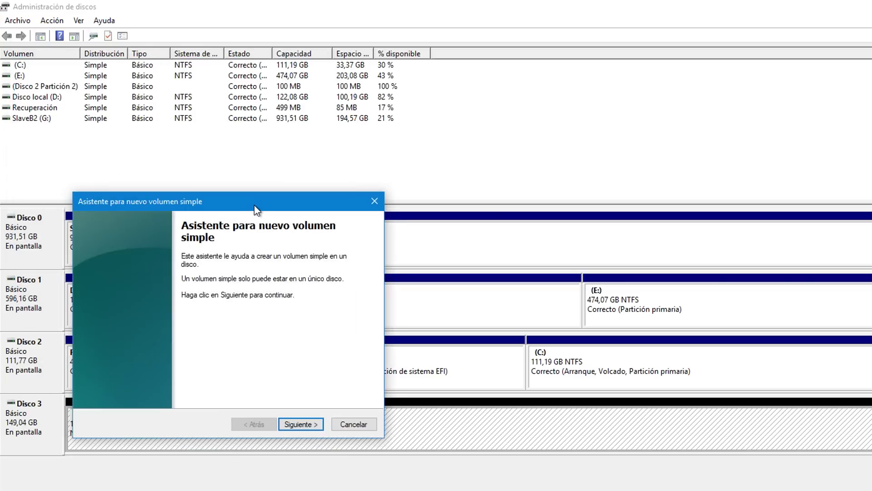
left_click(300, 426)
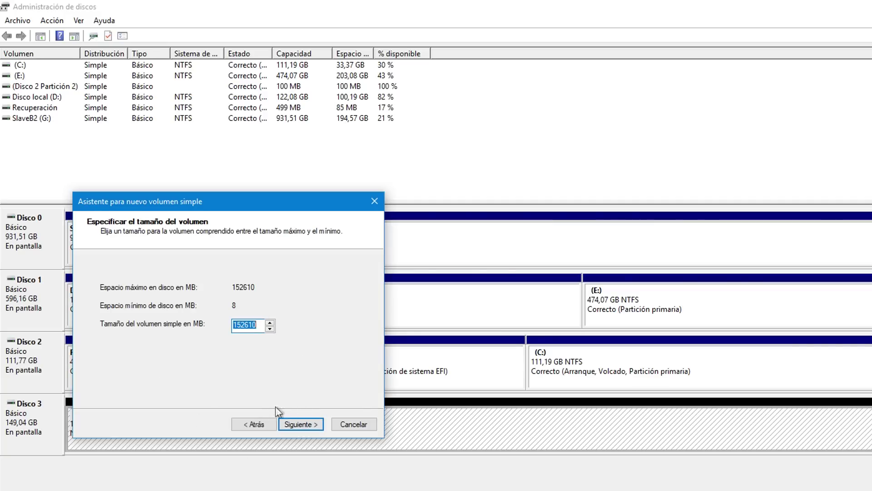
left_click(303, 425)
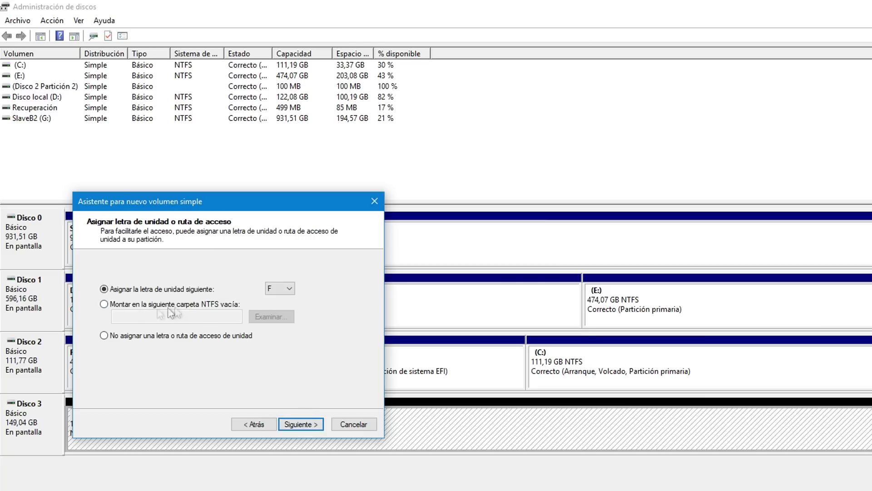
Assign drive letter F to the new volume and continue to its format settings
left_click(276, 287)
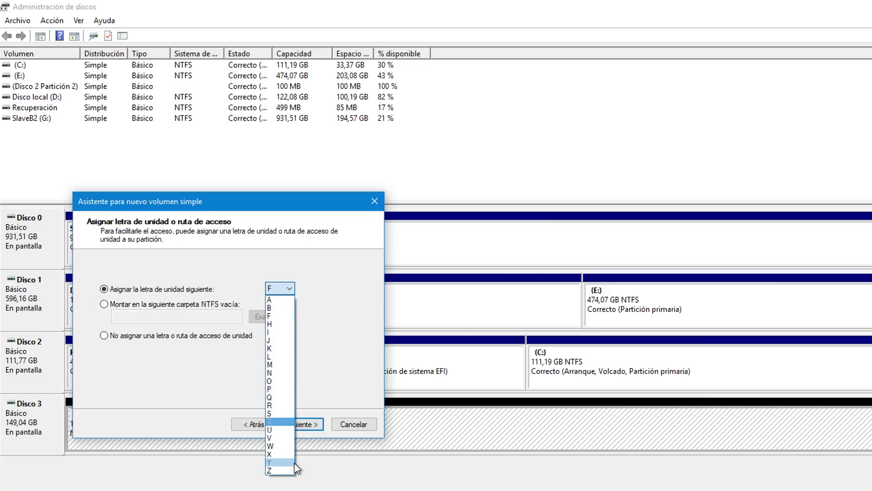
left_click(268, 318)
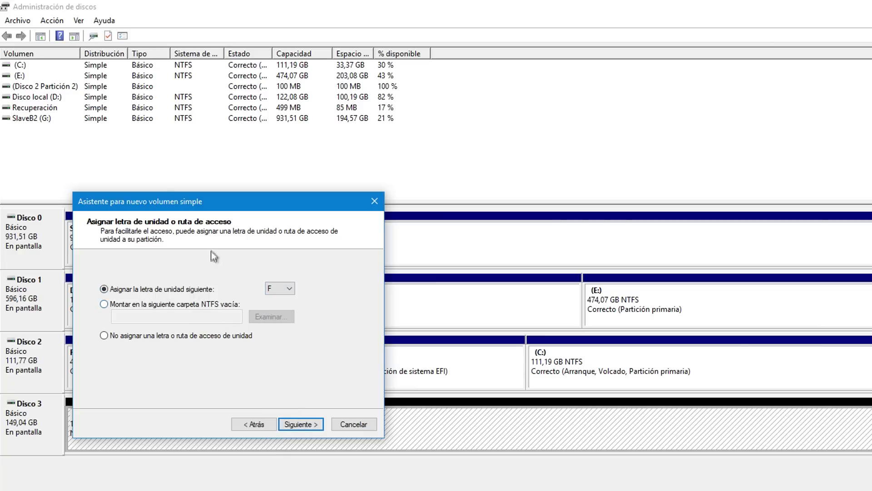
left_click_drag(233, 210, 300, 216)
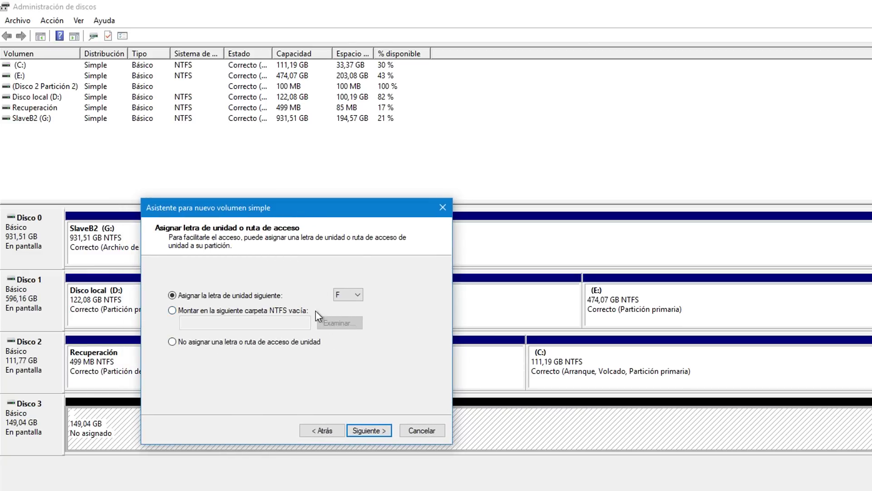
left_click(367, 431)
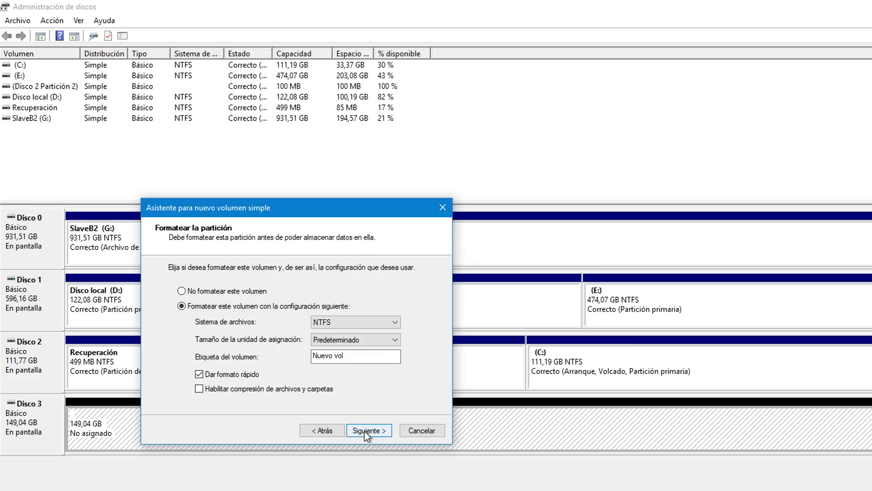
Create the volume with a quick NTFS format, Predeterminado allocation unit size and the label Nuevo vol
left_click(326, 320)
left_click(326, 321)
left_click(351, 357)
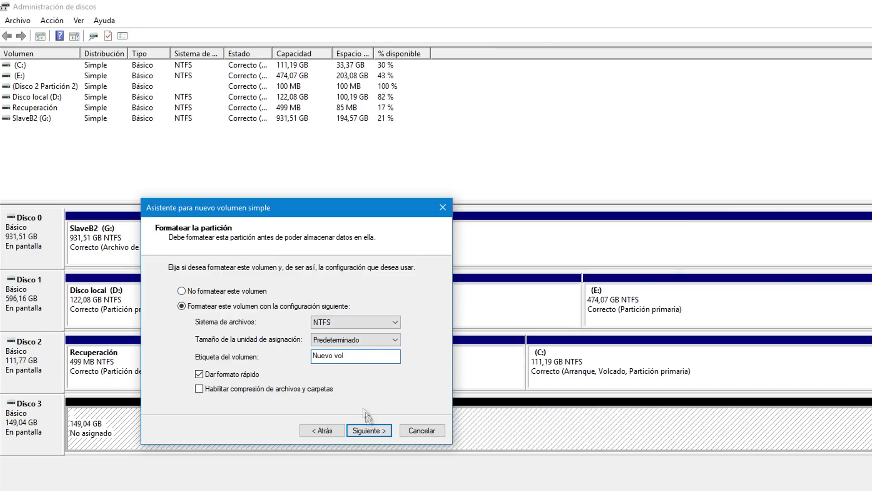
left_click(378, 434)
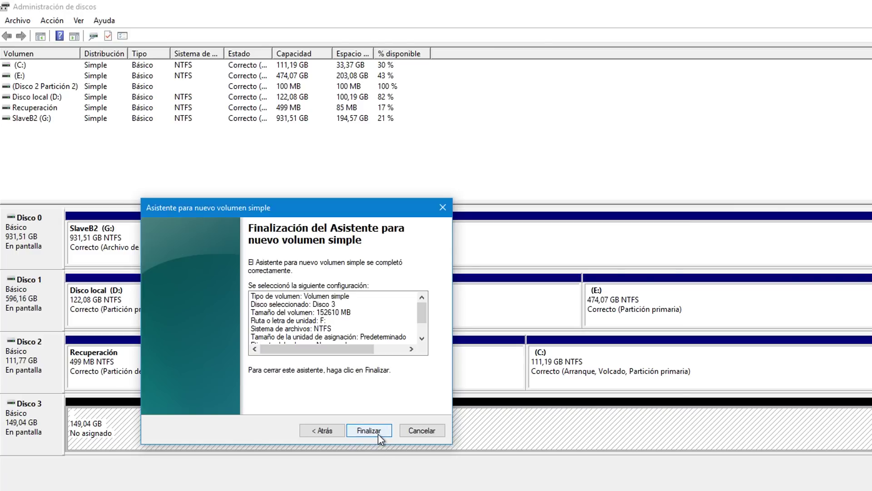
left_click(378, 433)
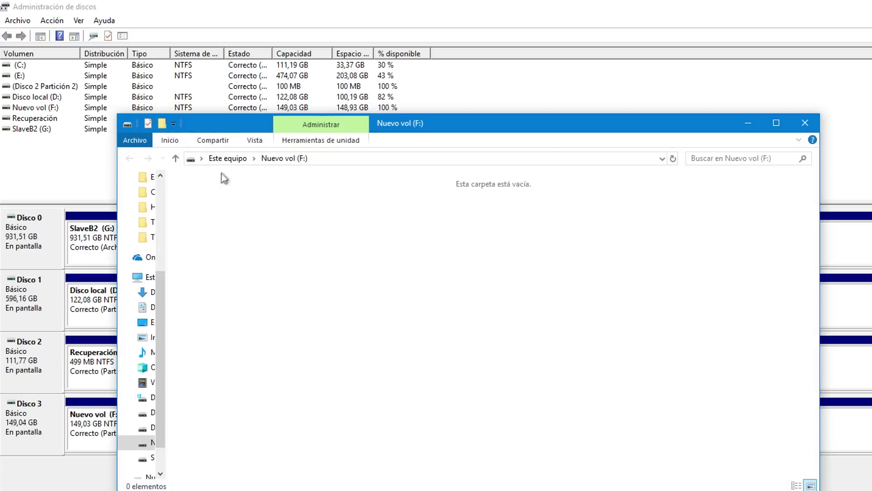
Check Nuevo vol (F:) from the maximized Este equipo window, opening the drive and returning to the drive overview
left_click(228, 159)
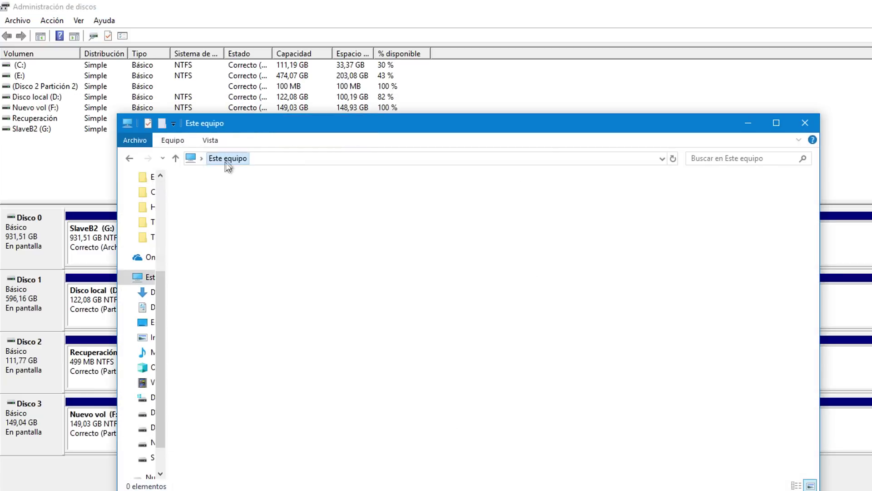
left_click(777, 123)
left_click(569, 291)
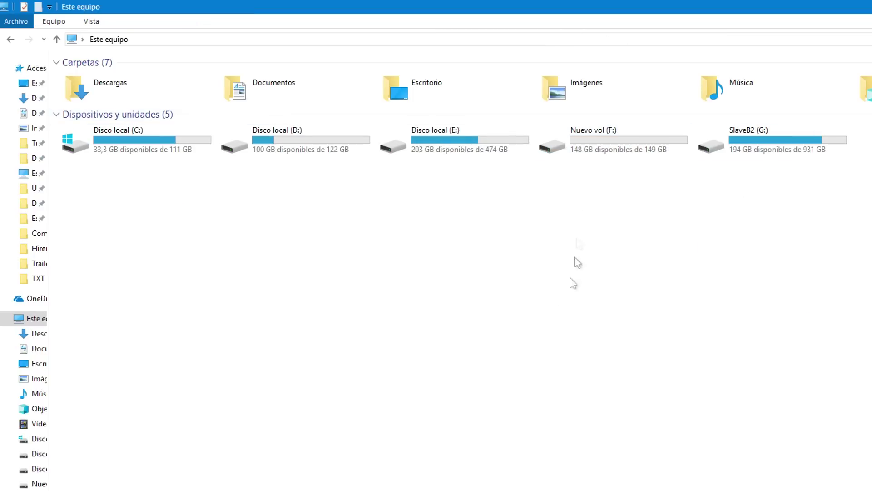
double_click(609, 143)
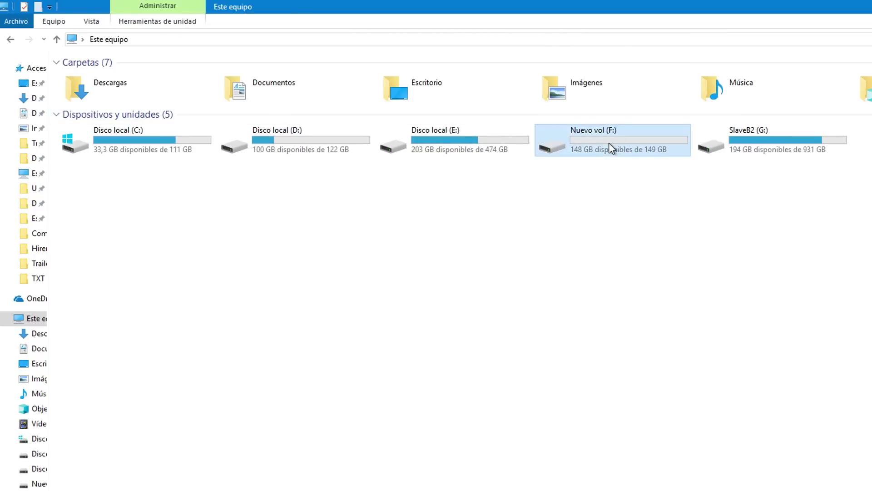
left_click(115, 40)
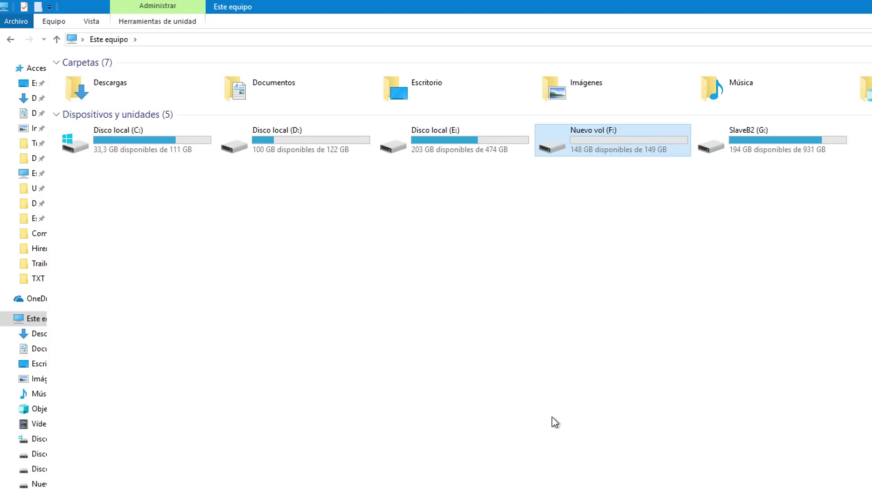